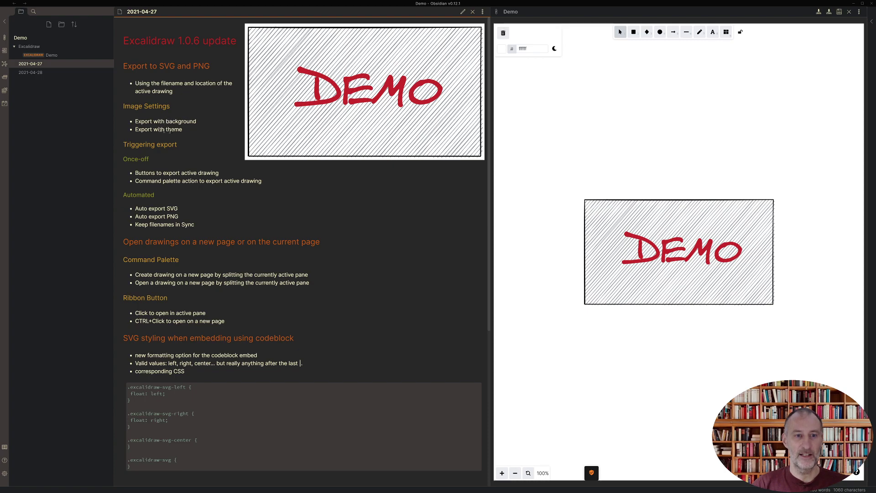
- Switch the Demo drawing to the dark theme and save it so the embedded image turns dark
click(555, 49)
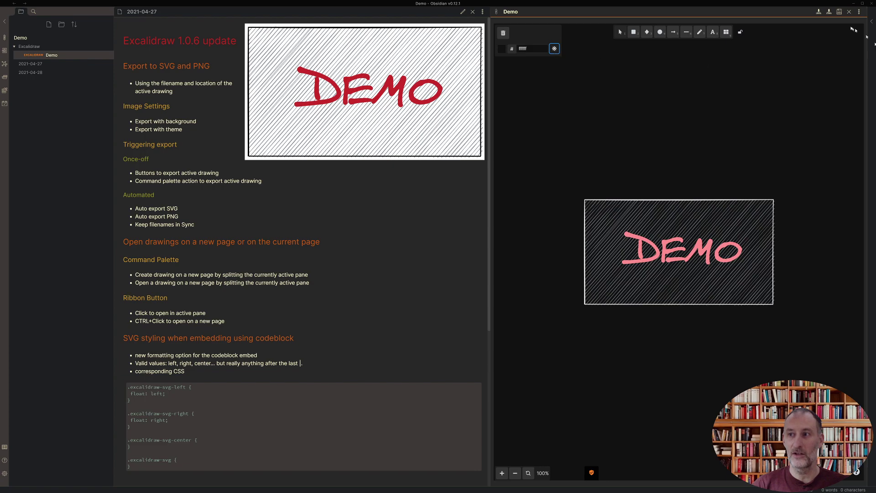
click(839, 12)
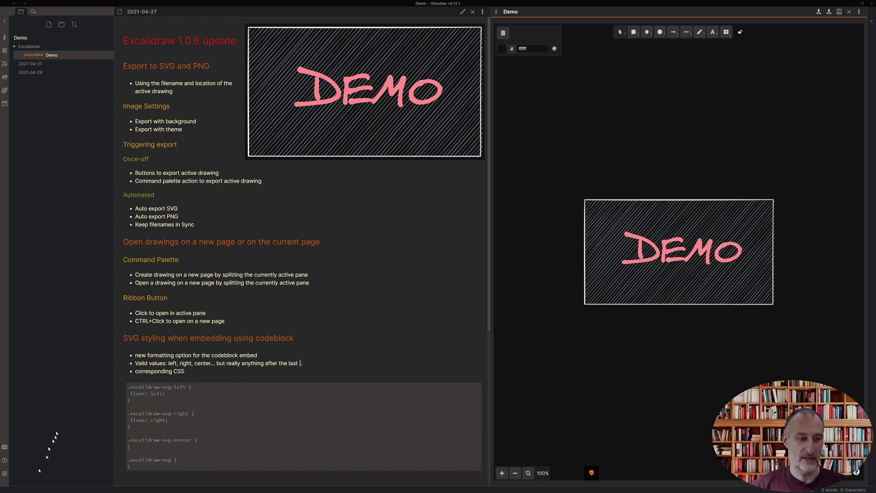
- Turn off 'Export image with theme' and 'Export image with background' in the Excalidraw settings
click(5, 474)
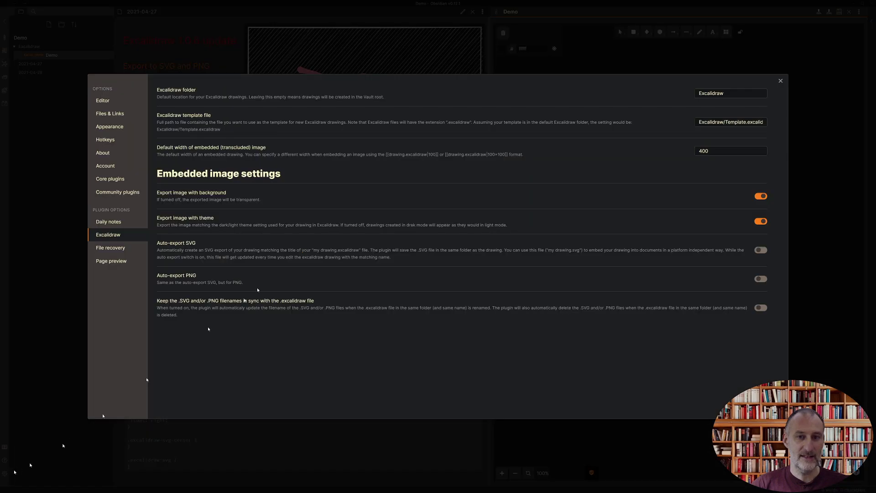
click(761, 222)
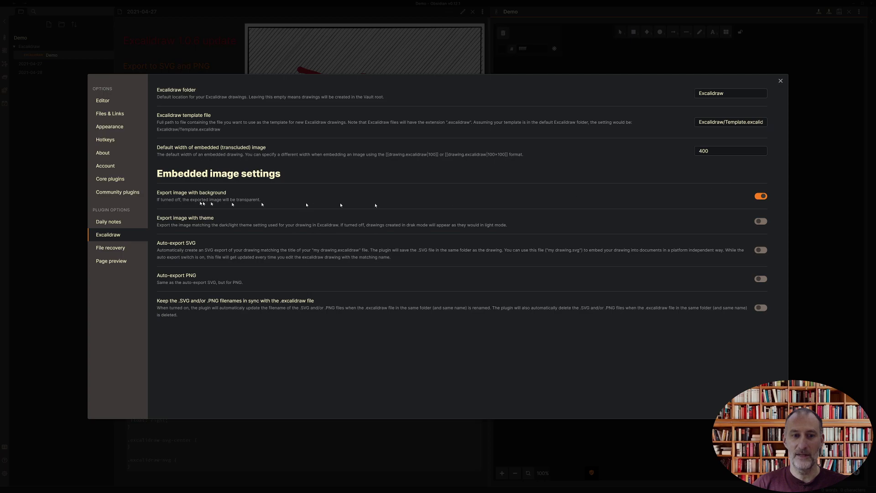
click(764, 196)
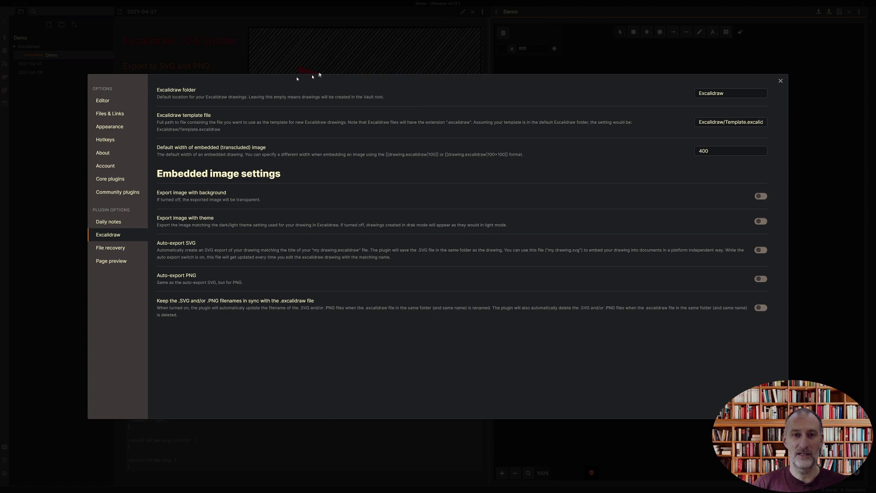
click(781, 81)
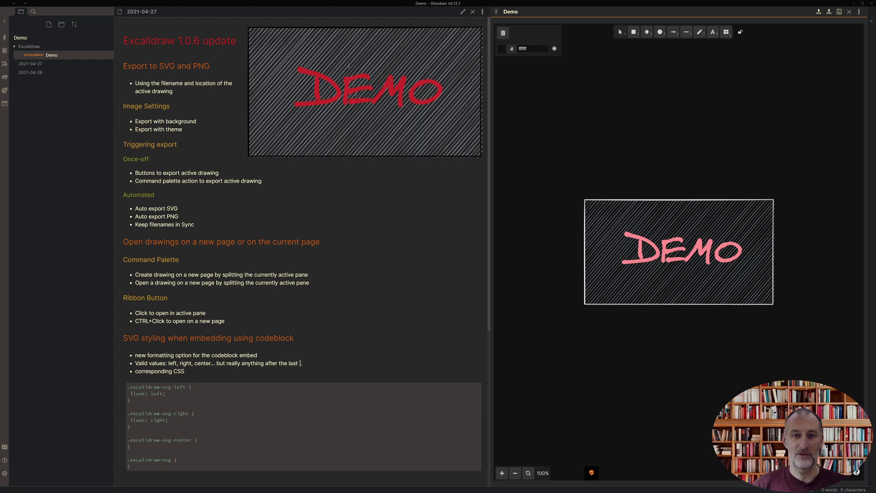
- Toggle the Demo drawing canvas back to the light theme
click(554, 48)
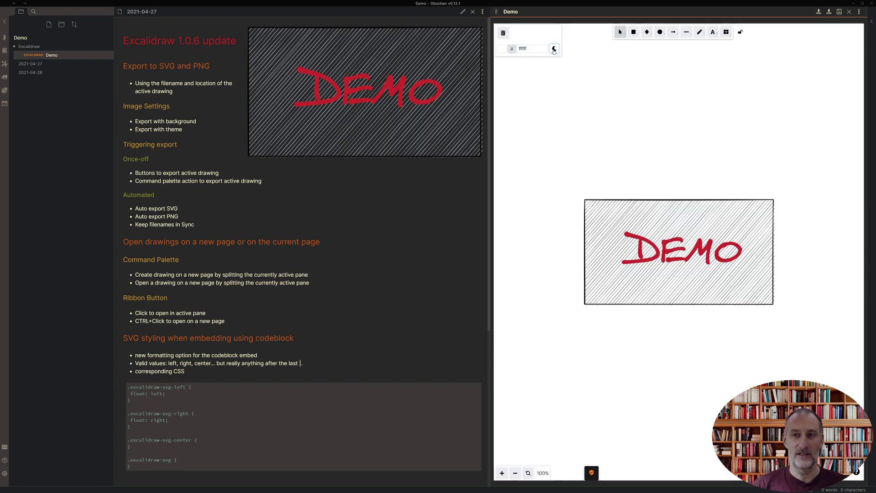
- Export the Demo drawing as SVG, preview the SVG Demo file, and return to the drawing
click(820, 13)
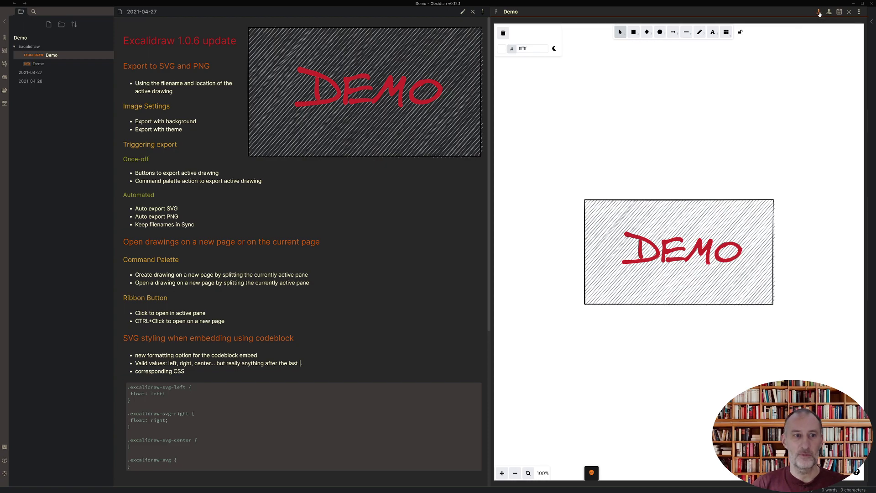
click(39, 64)
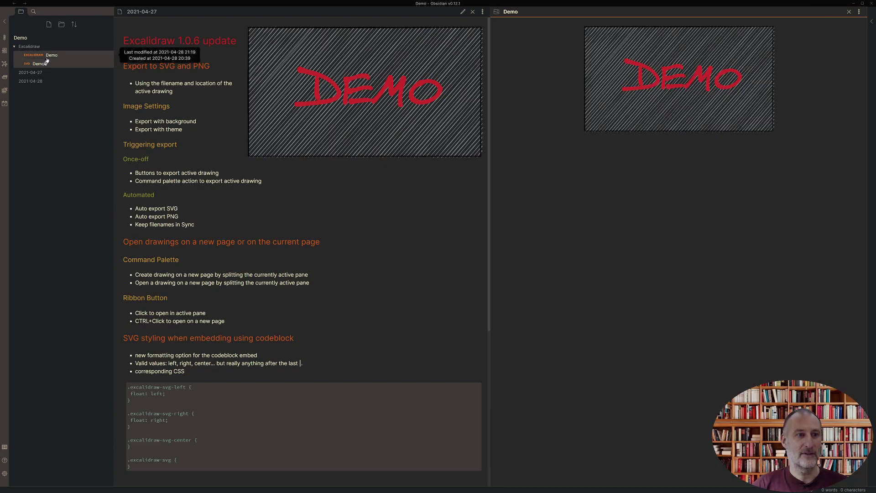
click(49, 57)
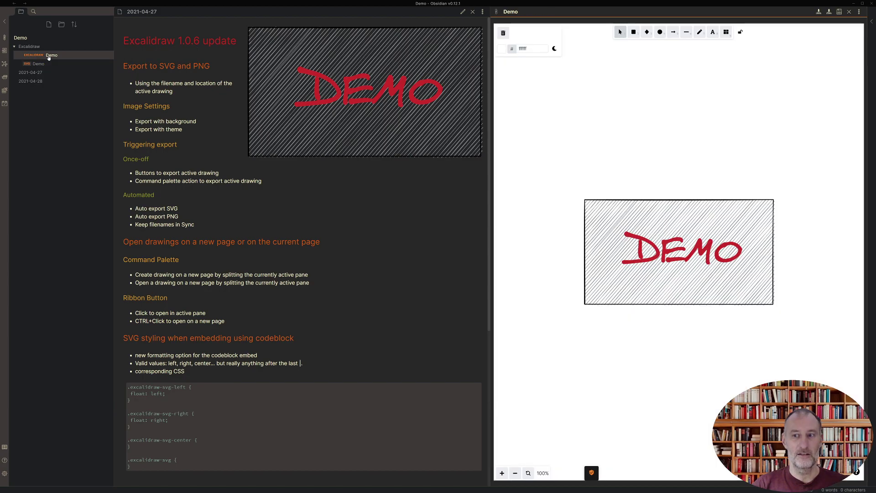
- Export the Demo drawing as PNG, preview the PNG Demo image, and reopen the drawing
click(829, 14)
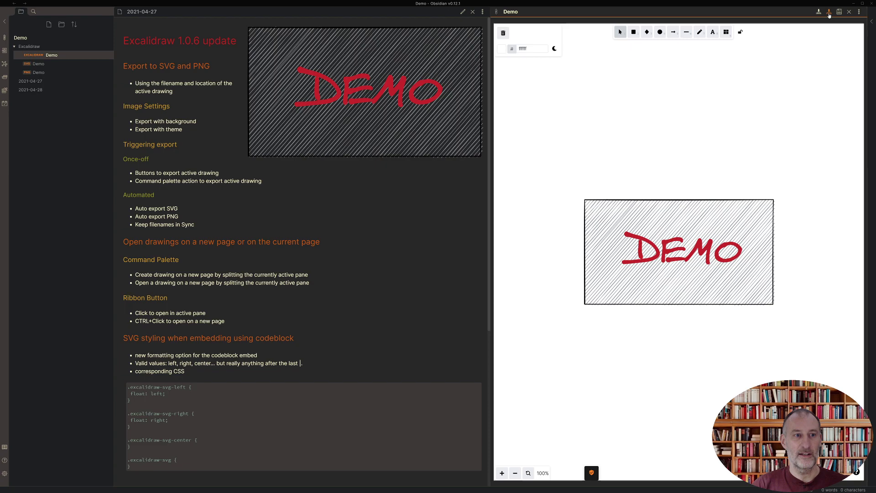
click(37, 73)
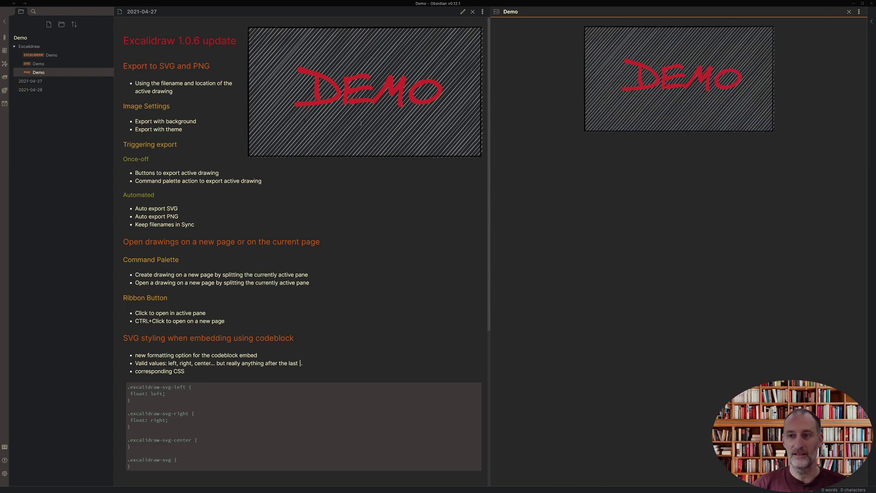
click(48, 57)
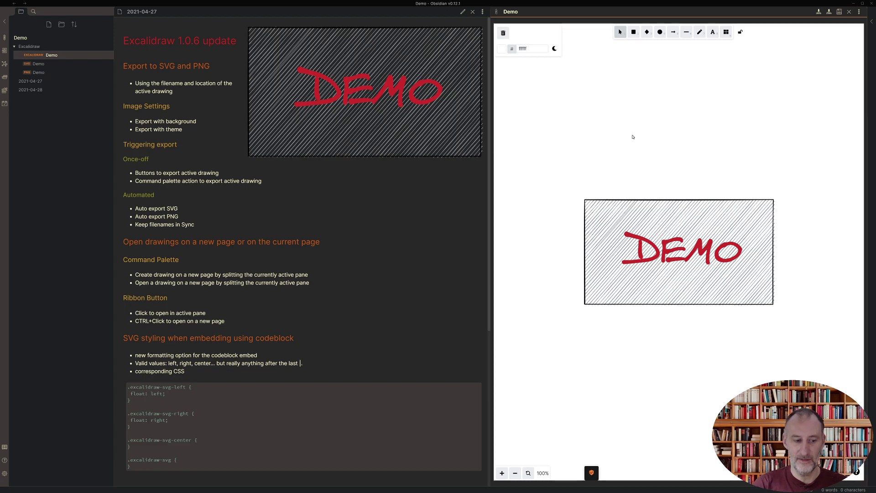
key(ctrl+p)
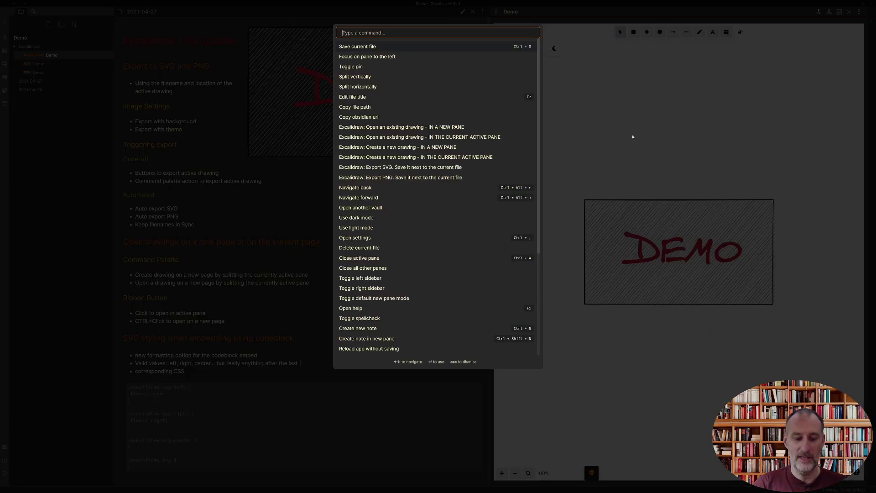
text(exc)
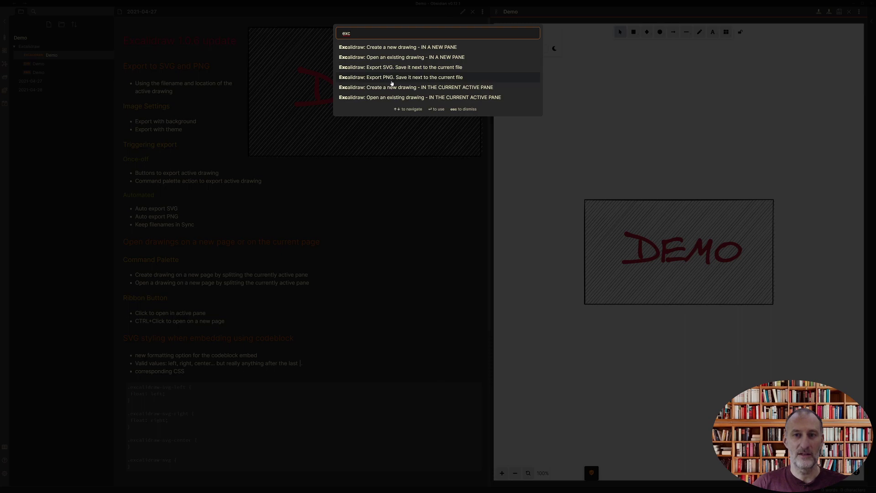
click(577, 111)
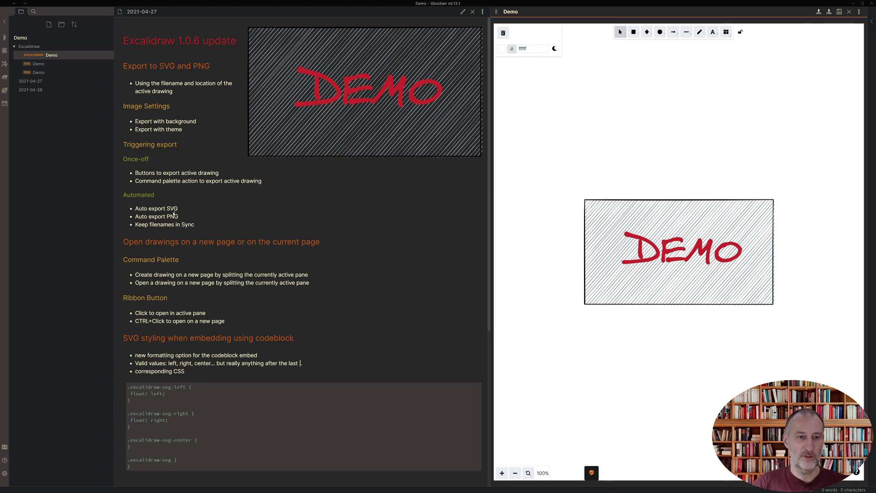
- Enable Auto-export SVG and 'Keep the .SVG and/or .PNG filenames in sync' in the Excalidraw settings
click(4, 475)
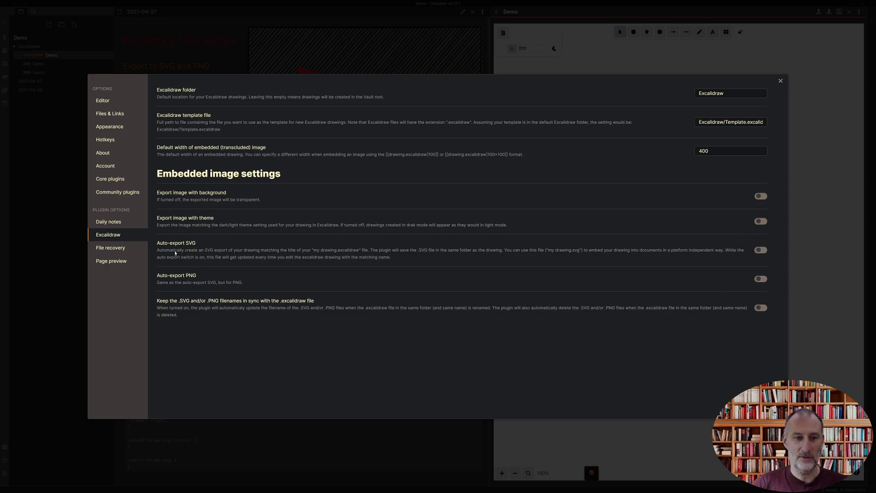
click(763, 250)
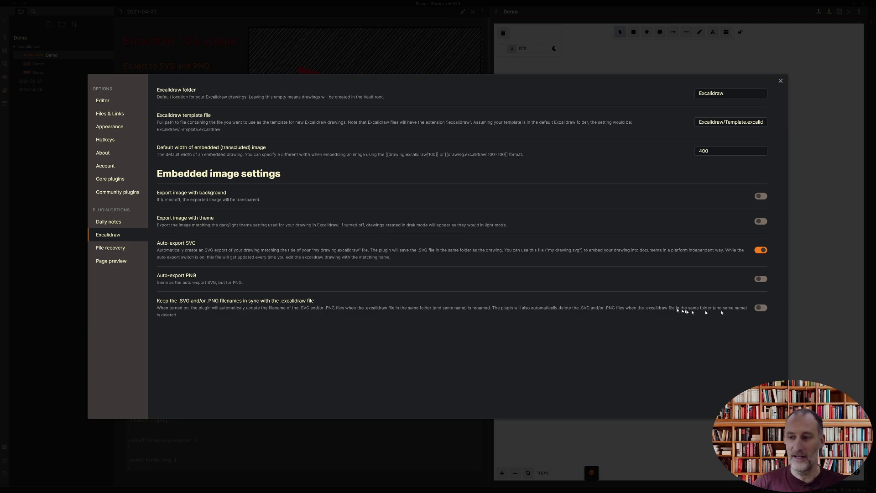
click(762, 308)
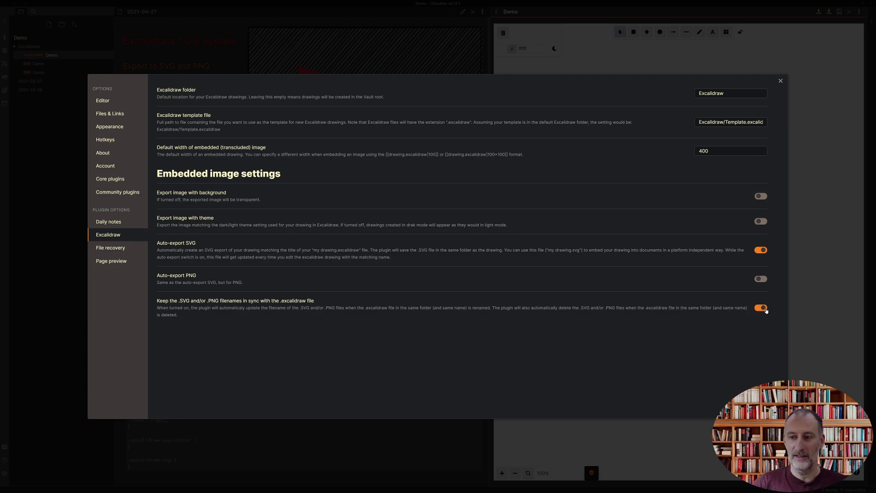
click(781, 82)
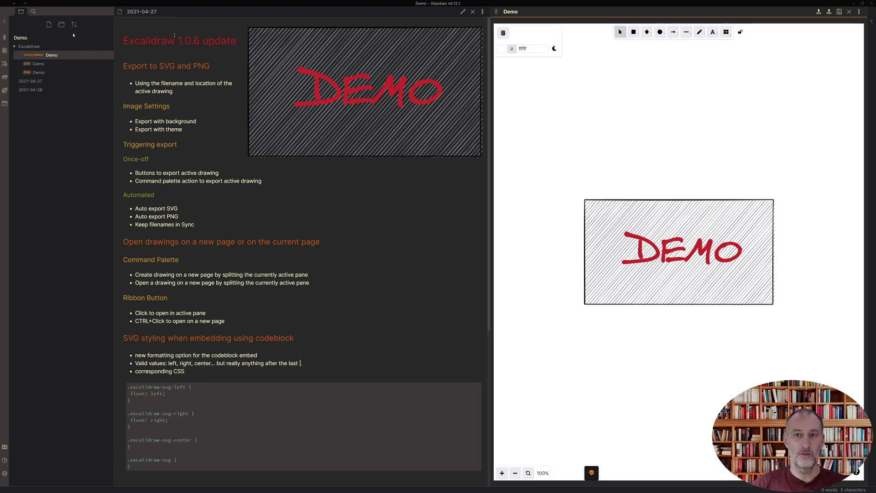
- Create a new Excalidraw drawing and draw a circle on it
click(4, 39)
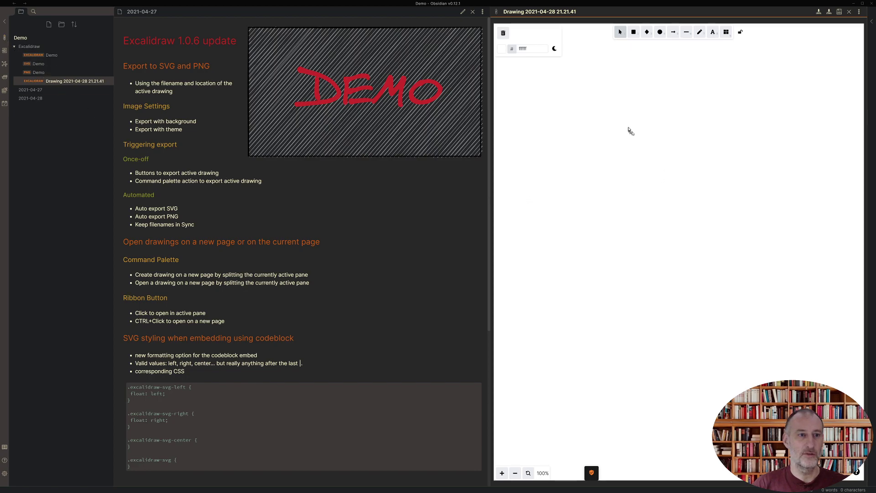
click(660, 32)
drag(653, 137, 754, 245)
click(758, 284)
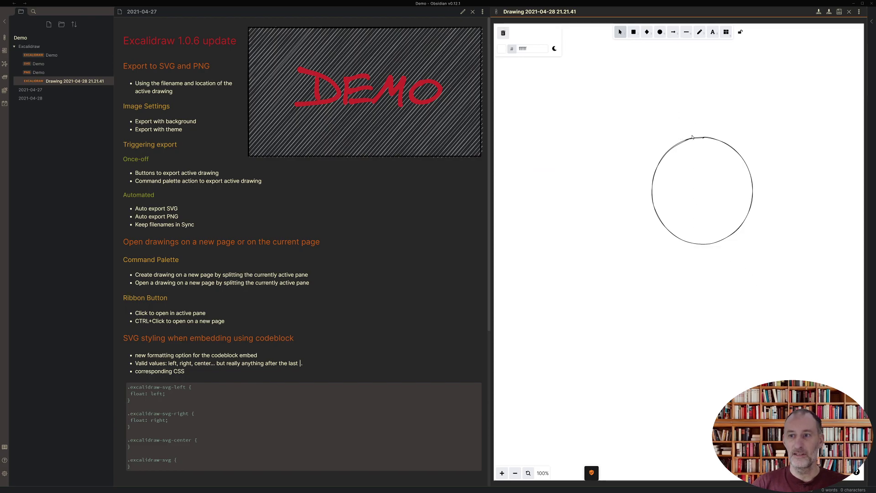
drag(690, 137, 687, 154)
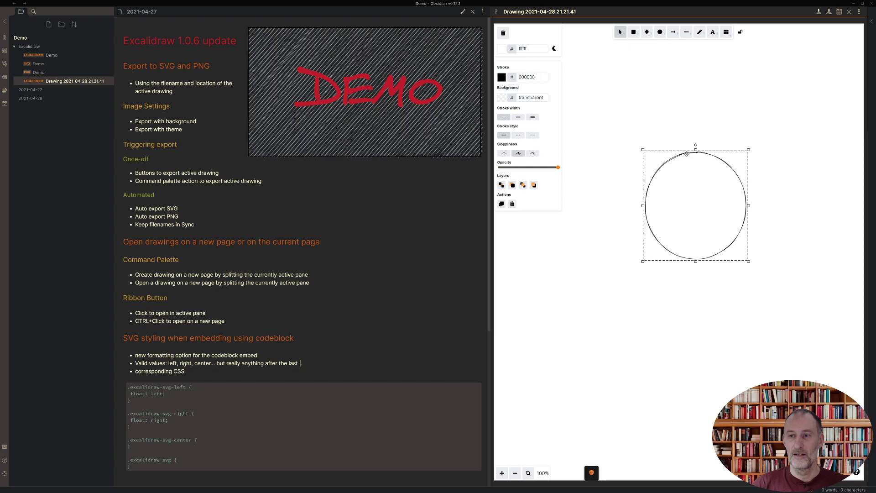
- Open Drawing 2021-04-28 21.21.41 and render its exported SVG file in the pane
click(33, 58)
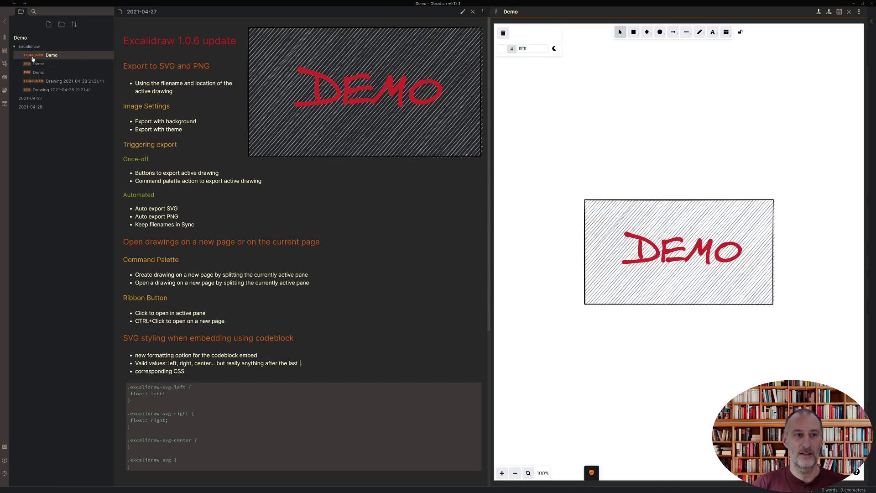
click(62, 82)
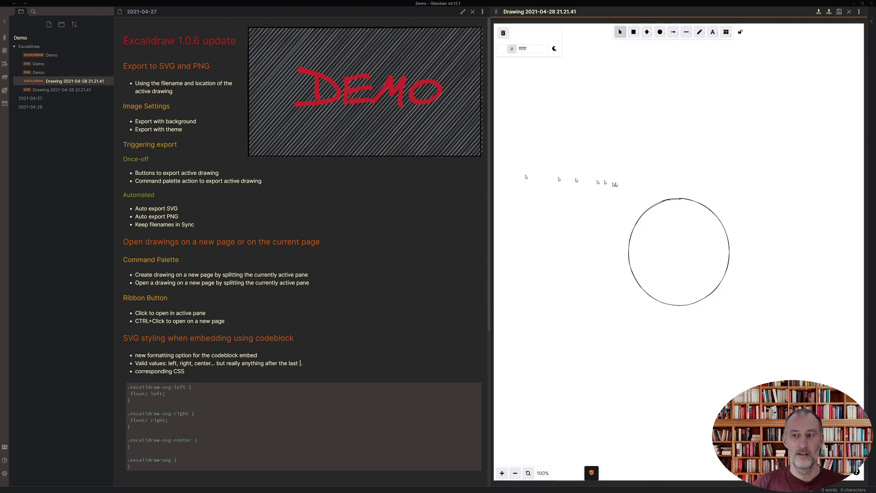
click(39, 92)
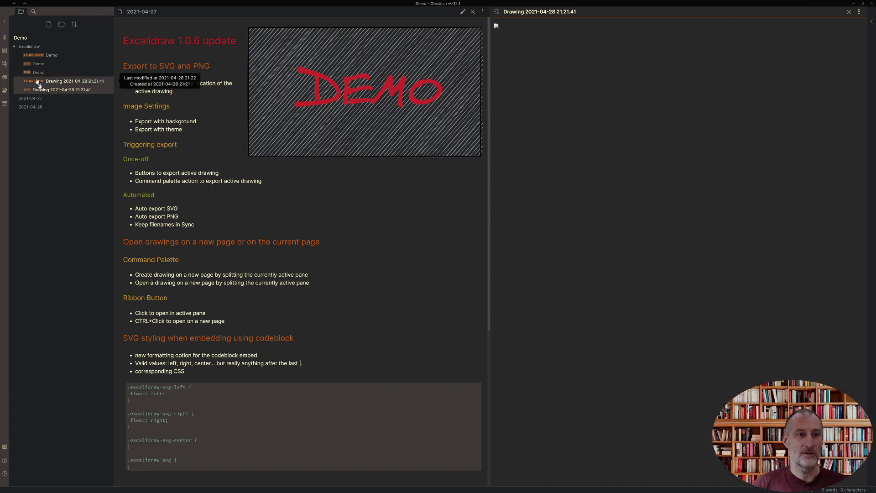
click(44, 91)
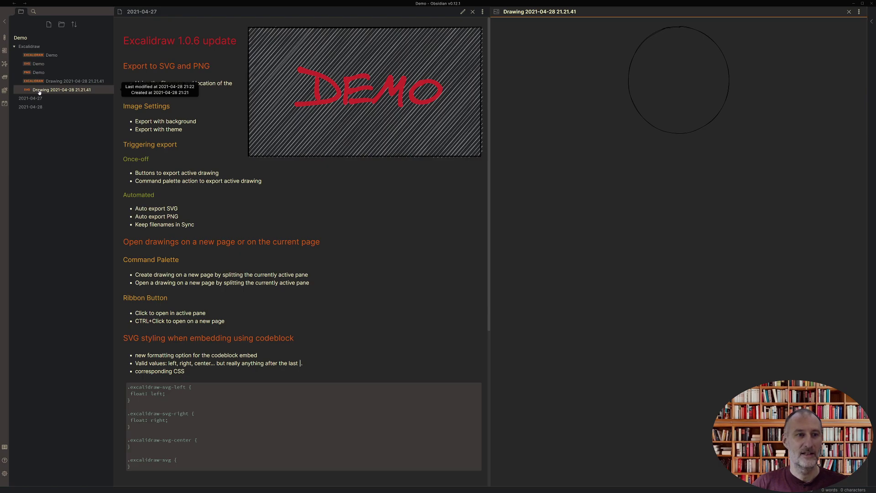
- Rename the circle drawing to 'Cricle', then move it into Demo and back into Excalidraw
click(55, 81)
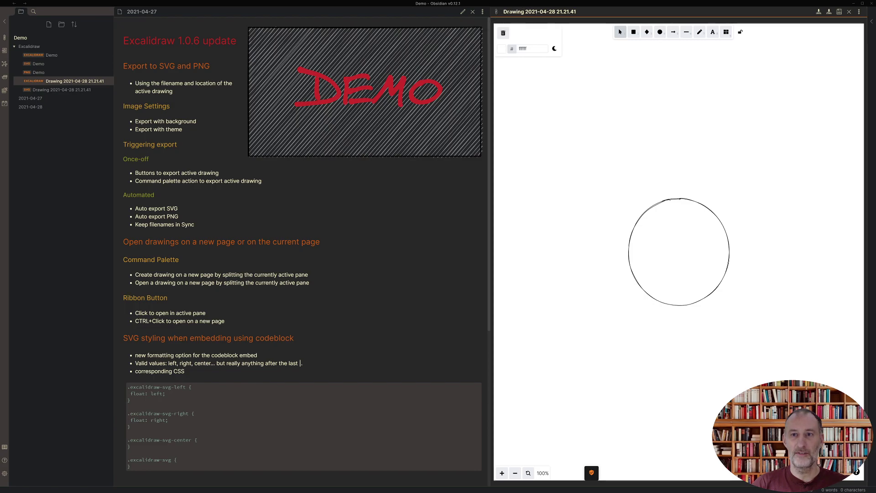
drag(507, 12, 596, 7)
text(C)
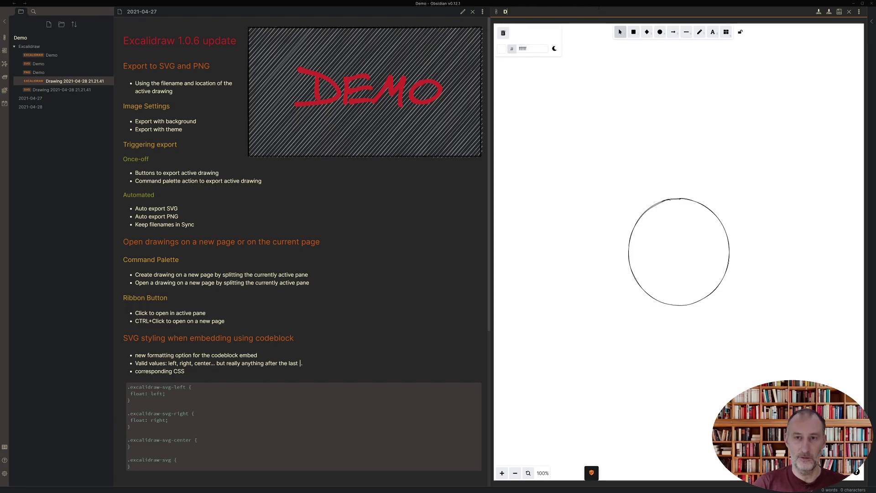
text(ricl)
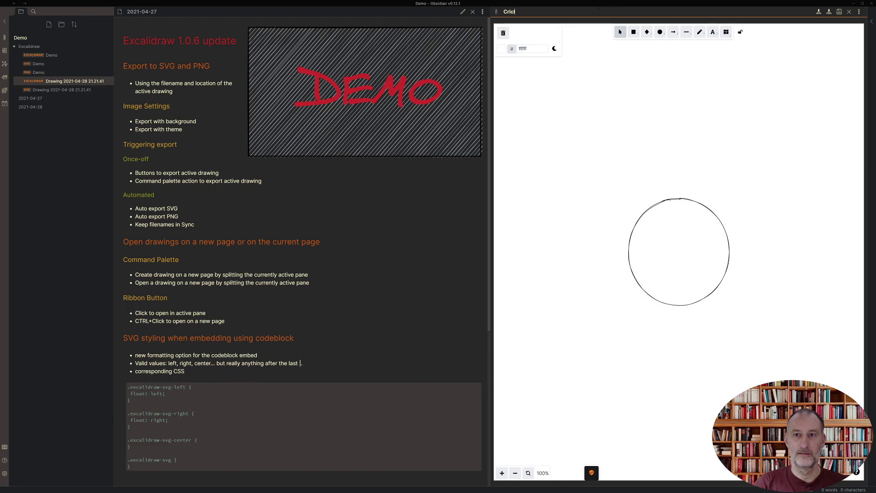
text(e)
key(Return)
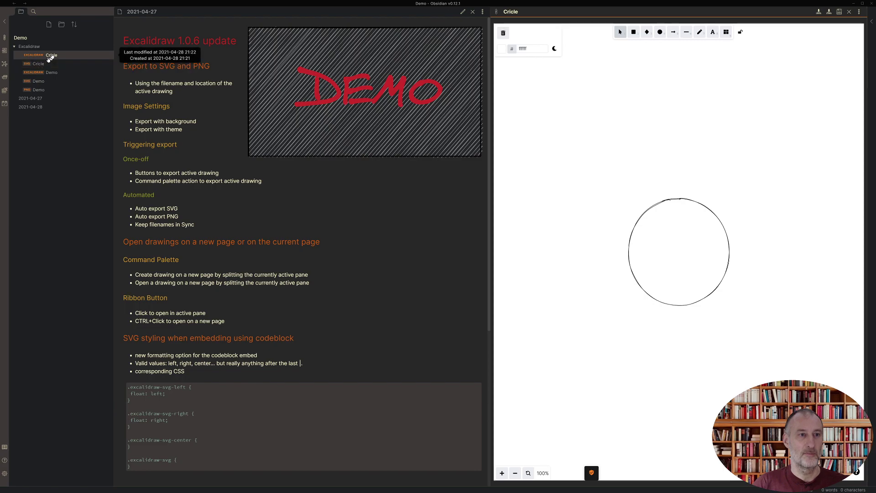
drag(53, 56, 24, 38)
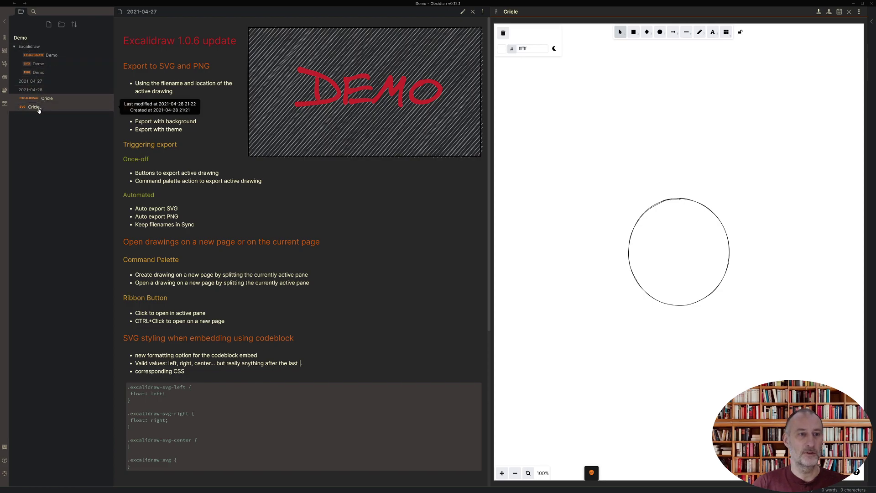
drag(47, 98, 36, 48)
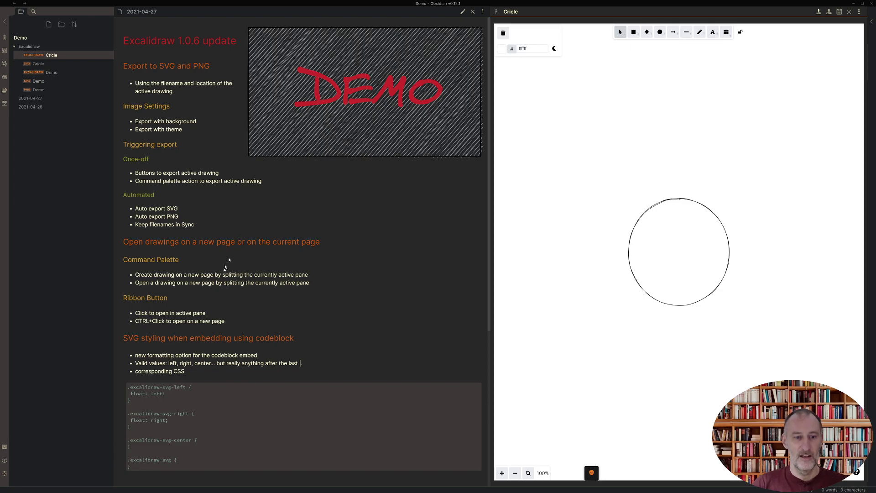
- Close the Cricle pane, open Demo via 'Open an existing drawing - IN A NEW PANE', then close it
scroll(221, 265, down, 1)
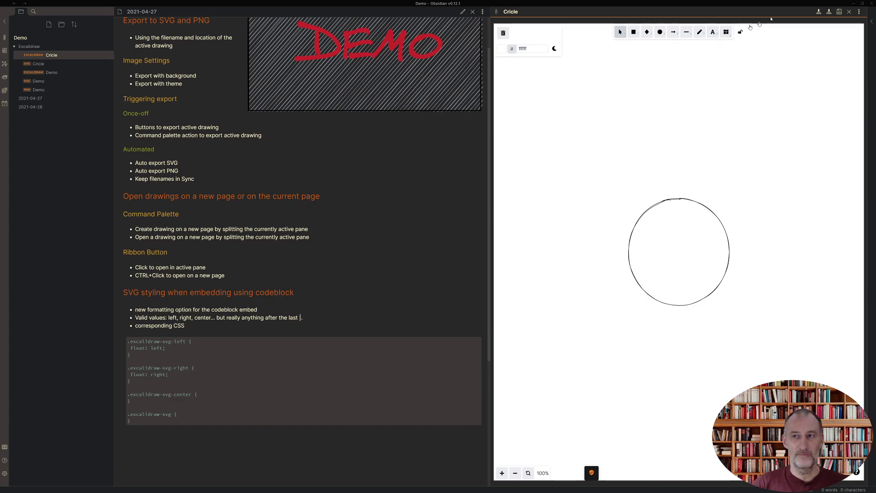
click(850, 12)
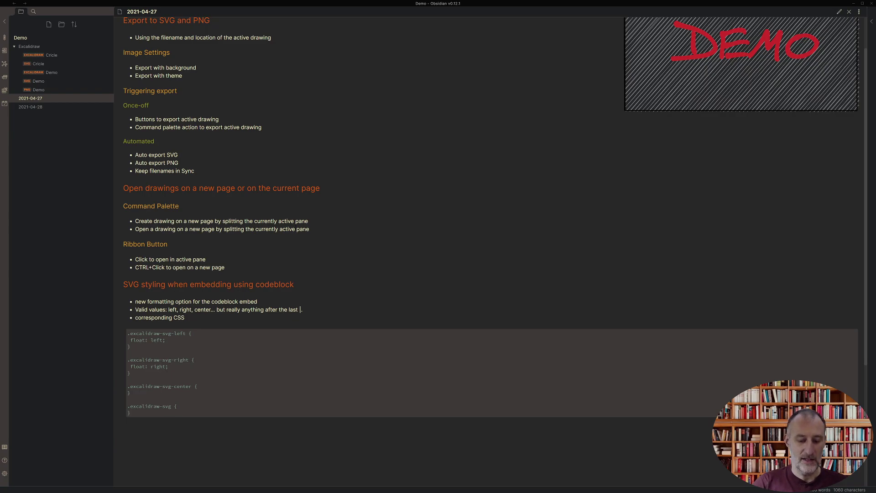
key(ctrl+p)
text(exc)
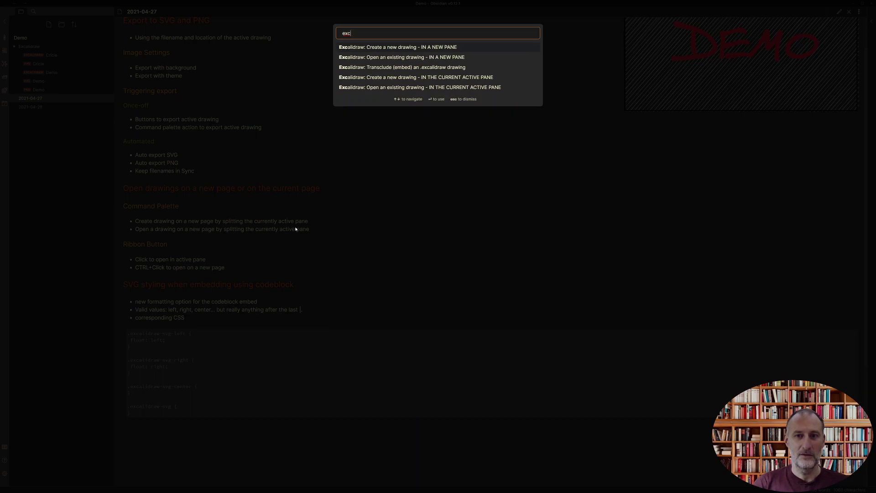
key(Down)
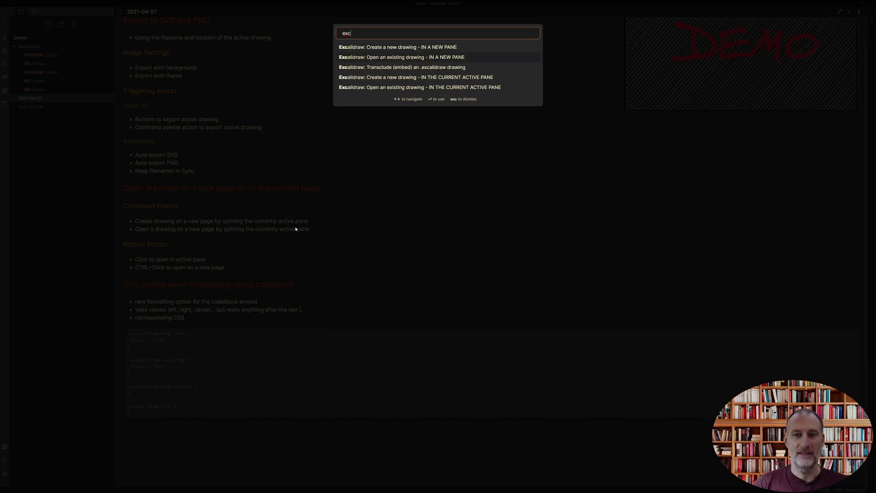
click(450, 58)
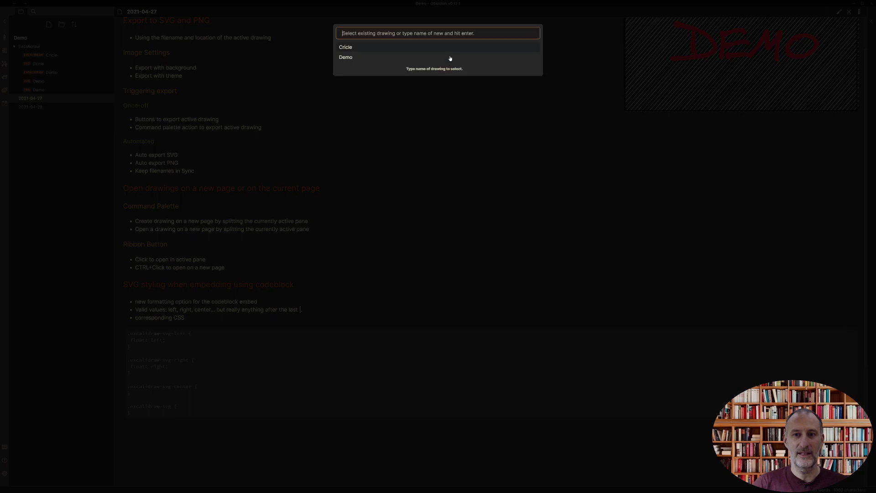
click(346, 57)
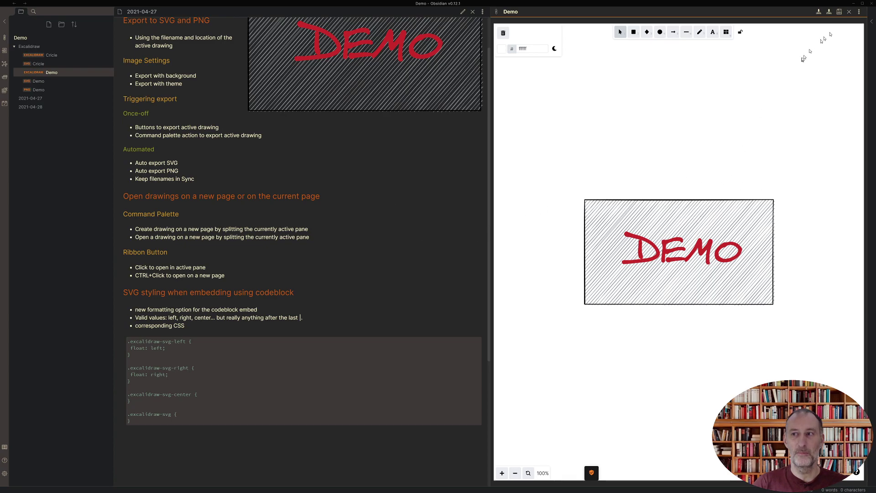
click(849, 12)
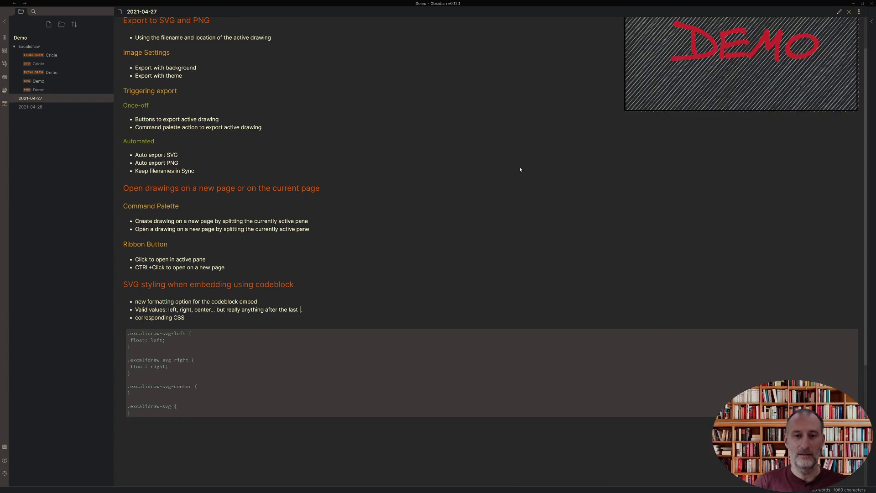
- Open Cricle with the 'Excalidraw: Open an existing drawing - IN THE CURRENT ACTIVE PANE' command
key(ctrl+p)
text(exc)
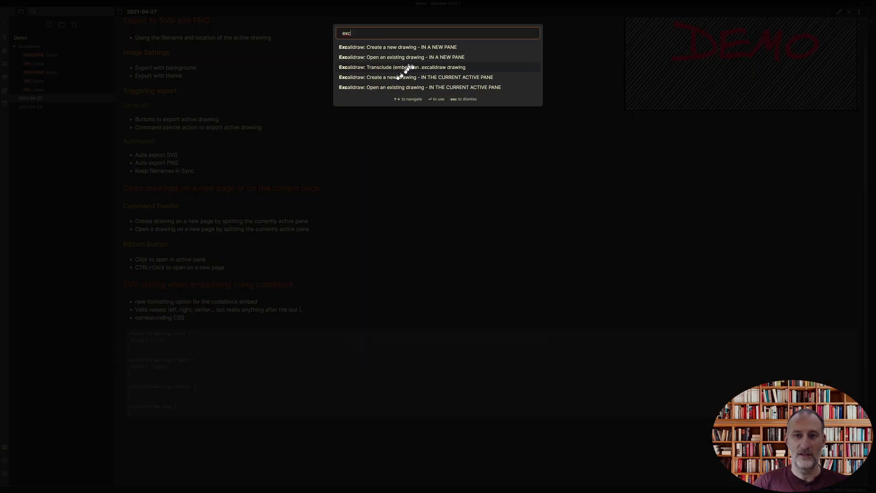
click(450, 88)
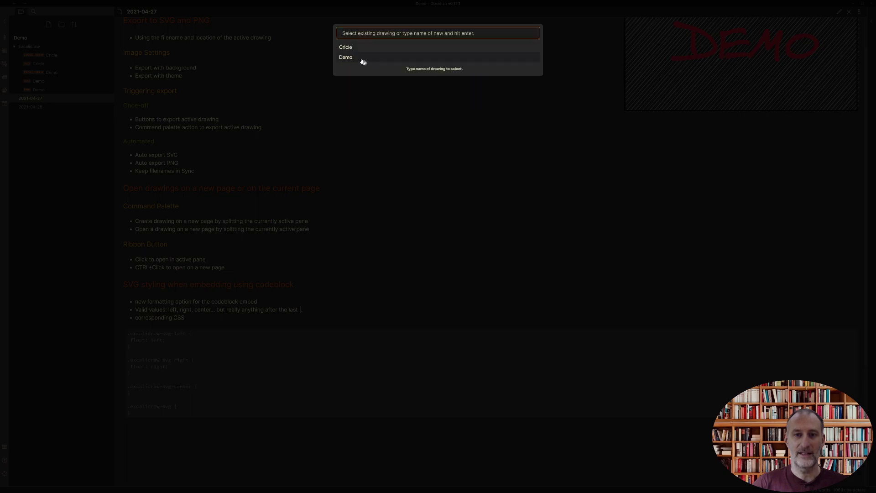
click(348, 51)
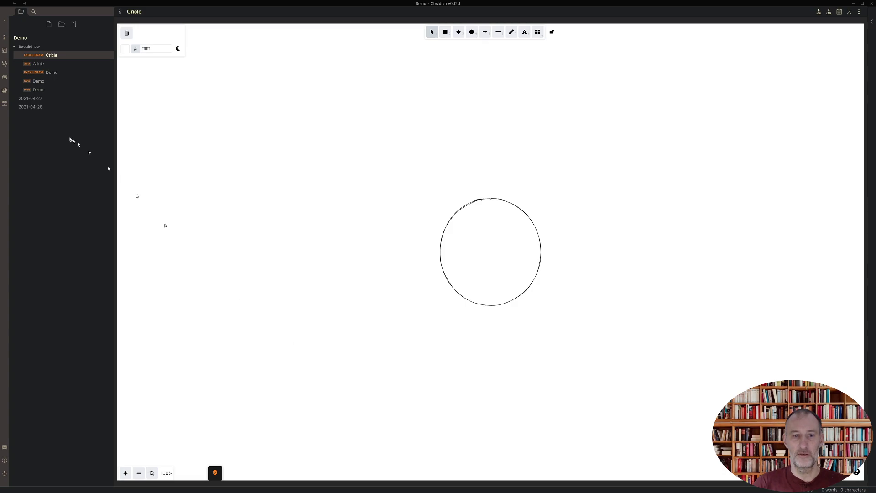
- Open the 2021-04-27 note with Demo beside it, switch the note to reading view, then close Demo
click(38, 101)
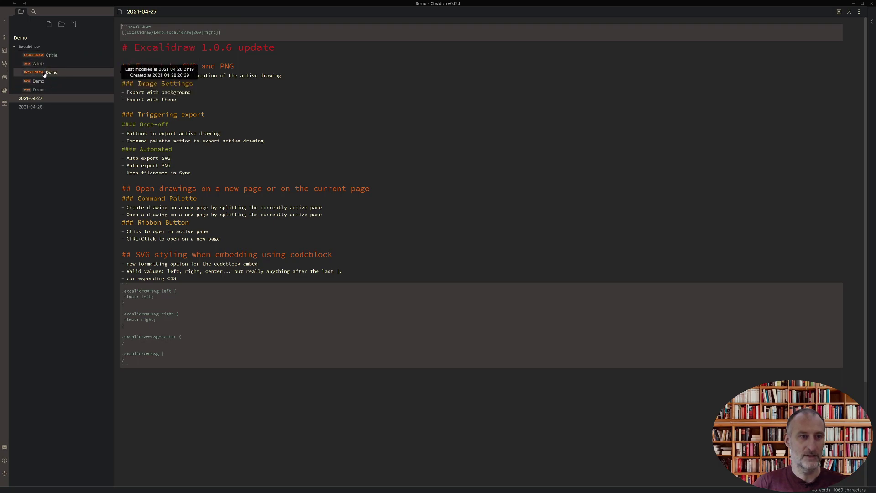
ctrl+click(44, 74)
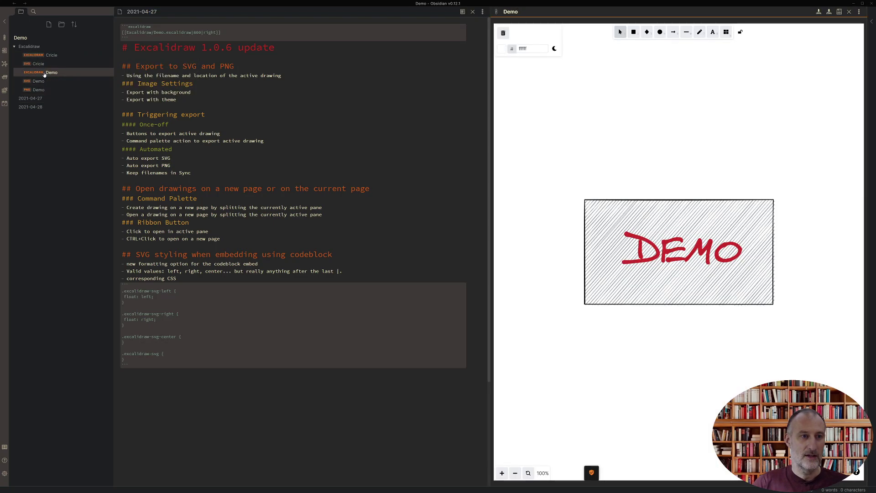
click(191, 311)
key(ctrl+e)
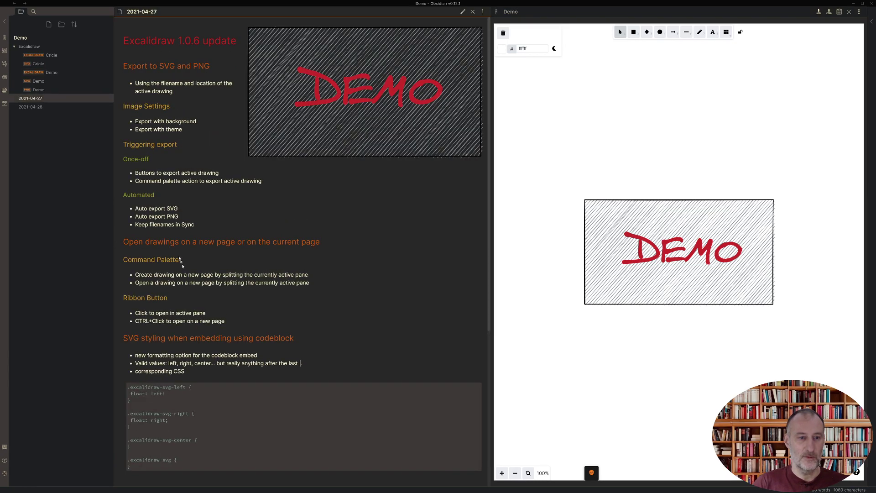
scroll(179, 257, down, 3)
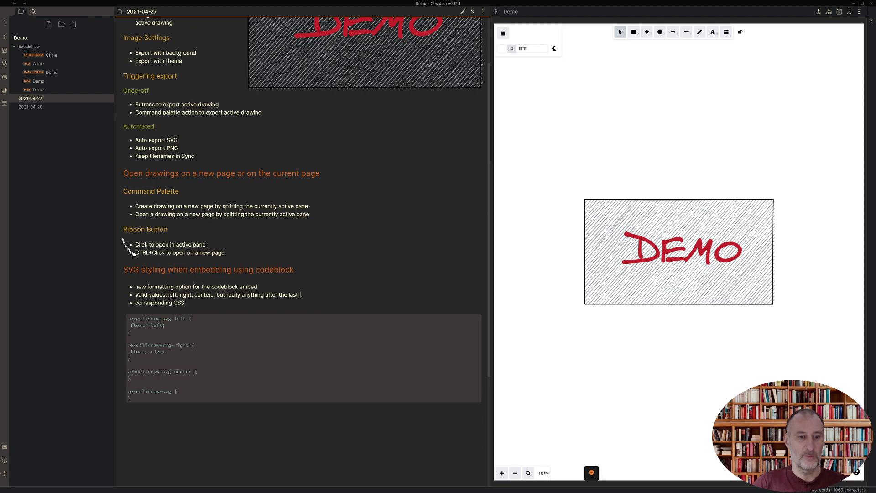
click(849, 12)
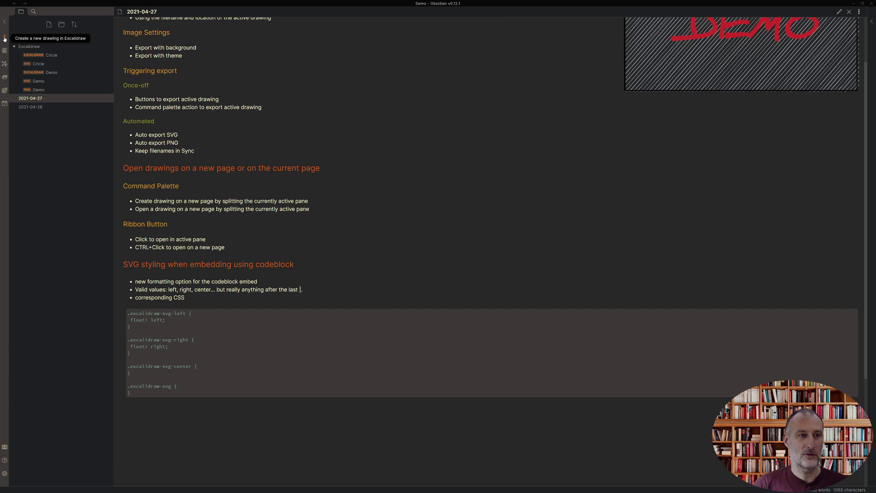
- Create a blank Excalidraw drawing from the ribbon, then reopen the 2021-04-27 note
ctrl+click(4, 38)
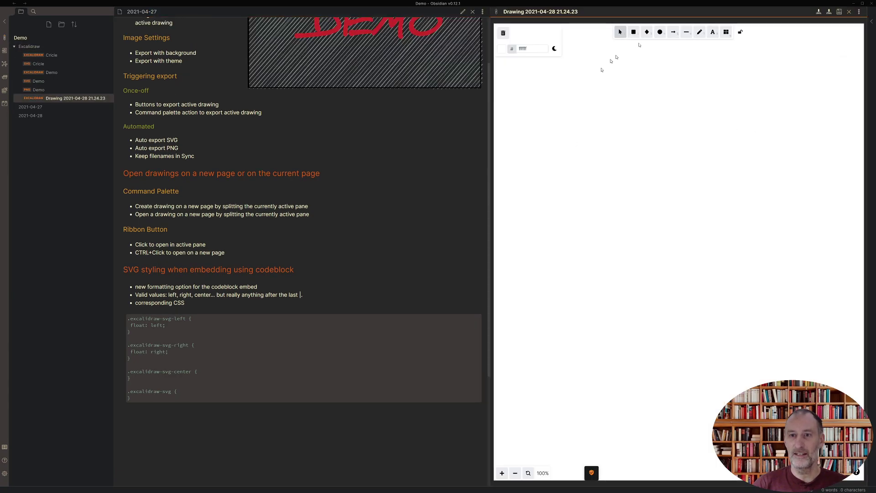
click(849, 11)
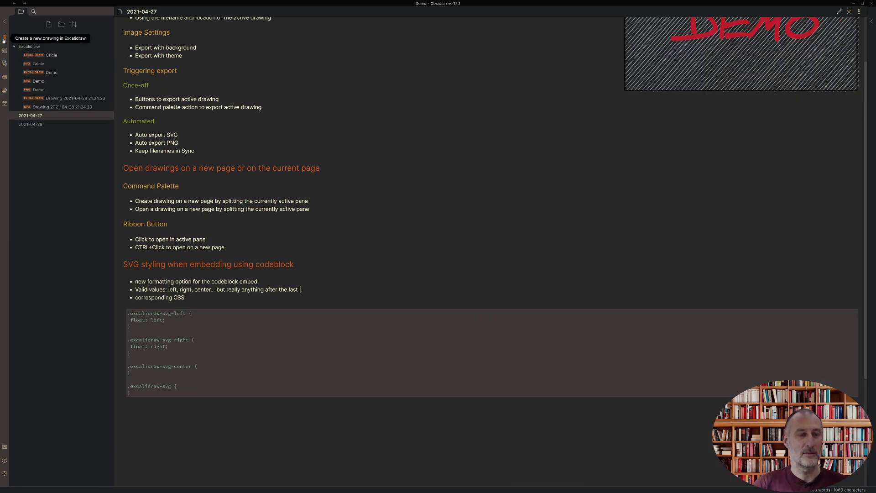
click(5, 39)
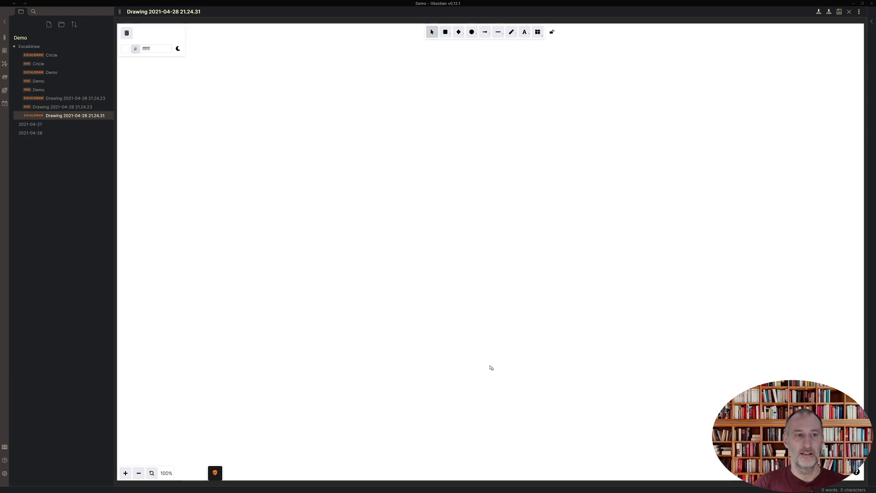
click(41, 132)
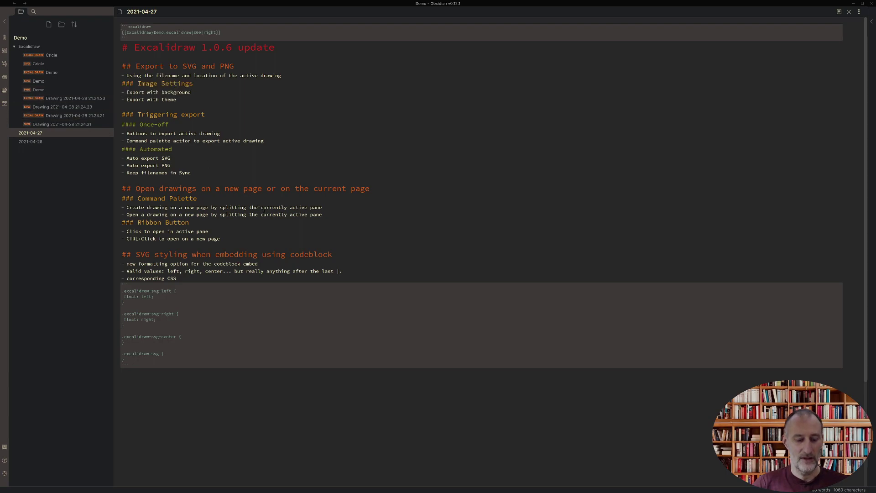
- Delete '800|' from the Demo embed link, keeping only 'right', and preview the smaller drawing
key(ctrl+e)
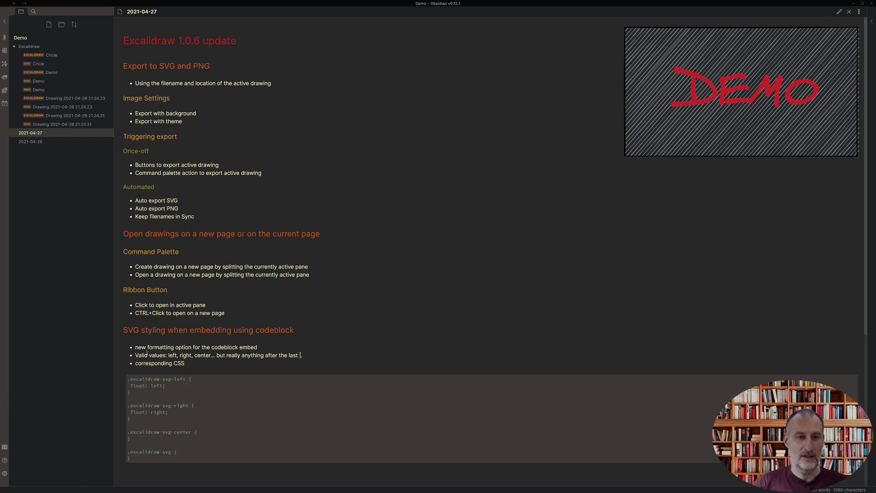
key(ctrl+e)
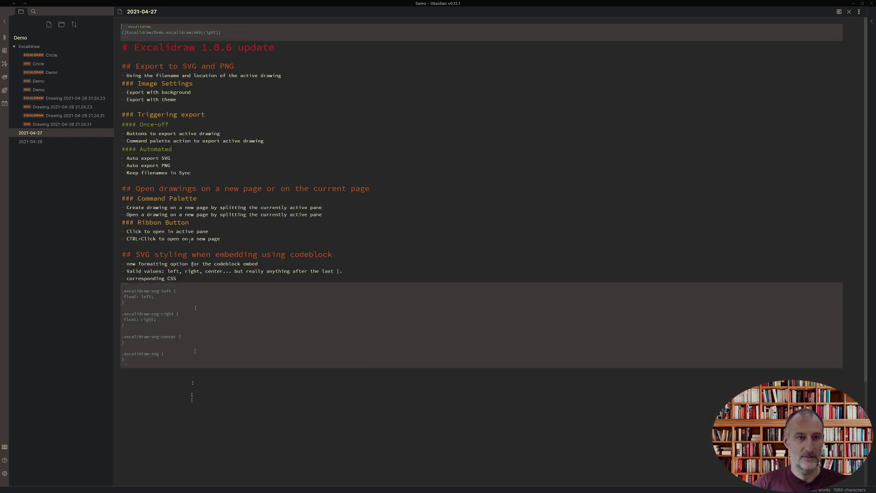
scroll(187, 31, up, 5)
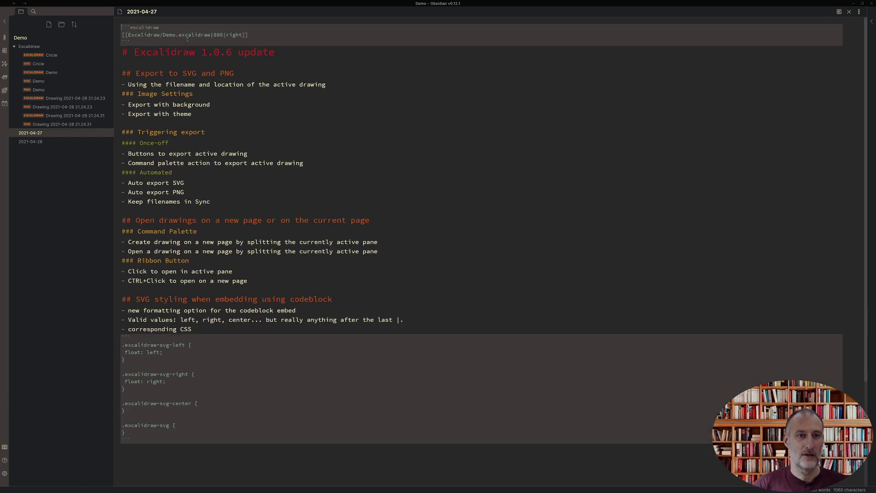
scroll(188, 39, up, 3)
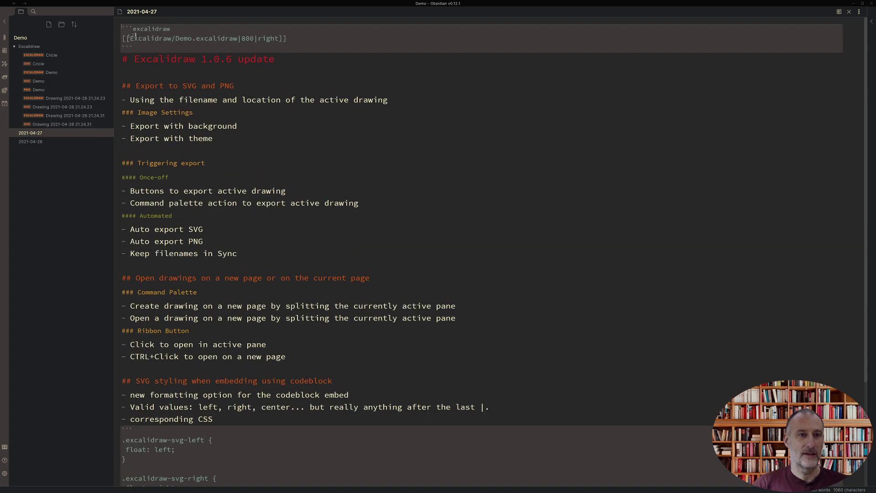
click(252, 39)
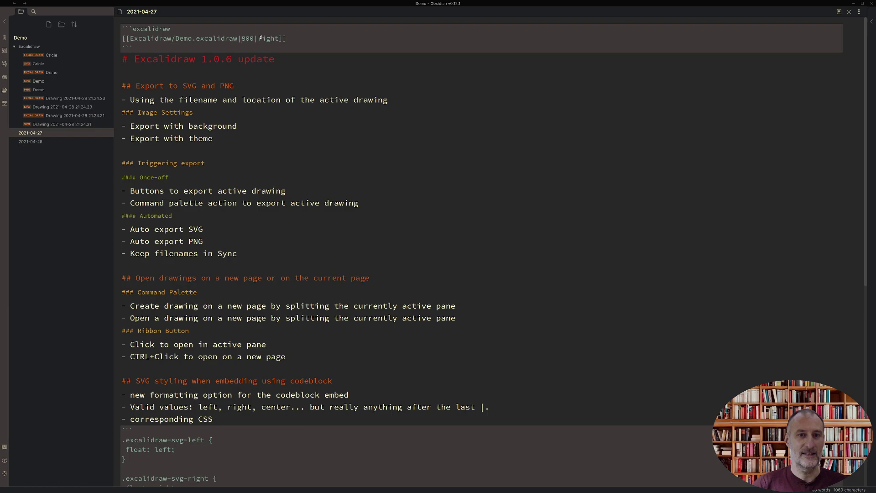
drag(259, 39, 280, 38)
click(256, 38)
drag(256, 38, 243, 38)
key(BackSpace)
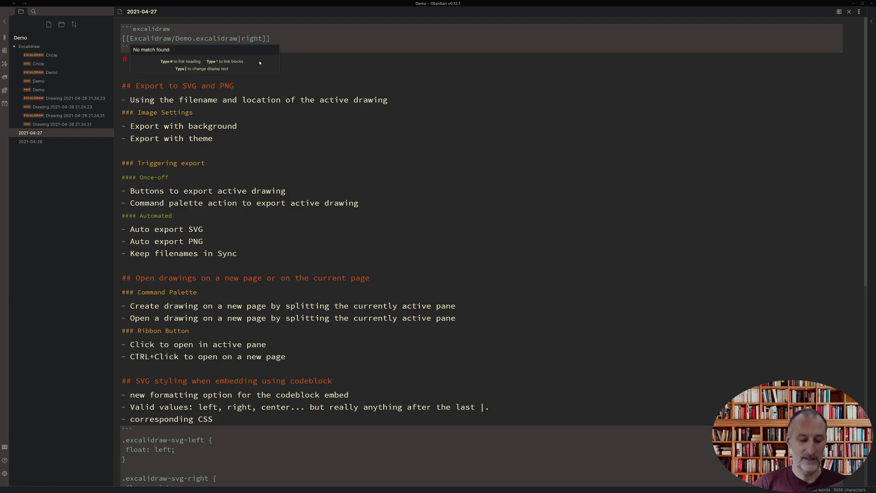
key(ctrl+e)
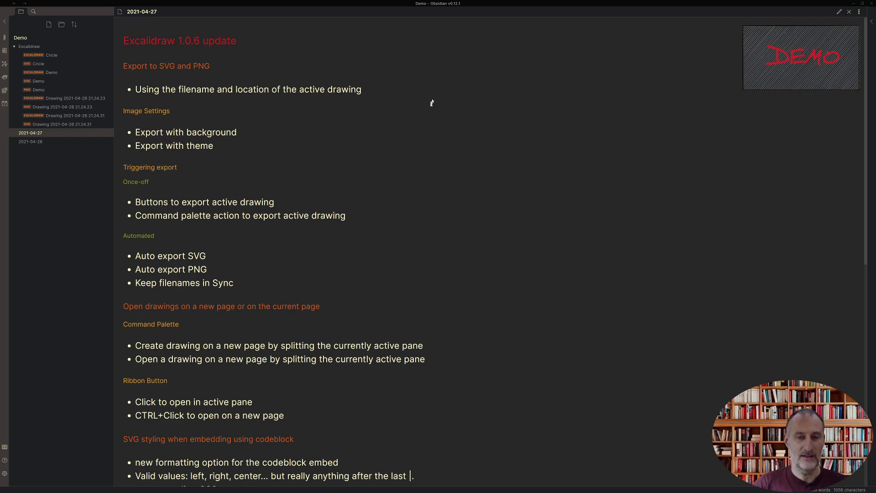
- Replace 'right' with 'left' in the Demo embed link and preview the left-floated drawing
key(ctrl+e)
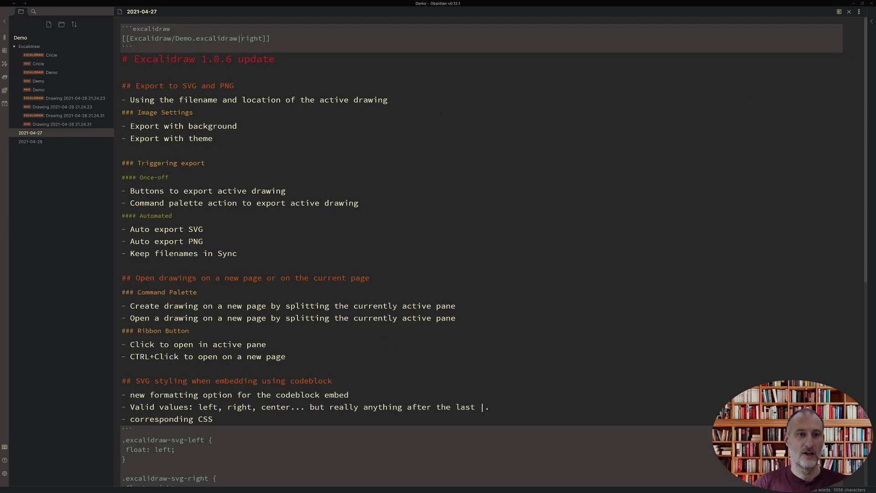
key(Delete)
key(Delete)
key(Delete)
key(Delete)
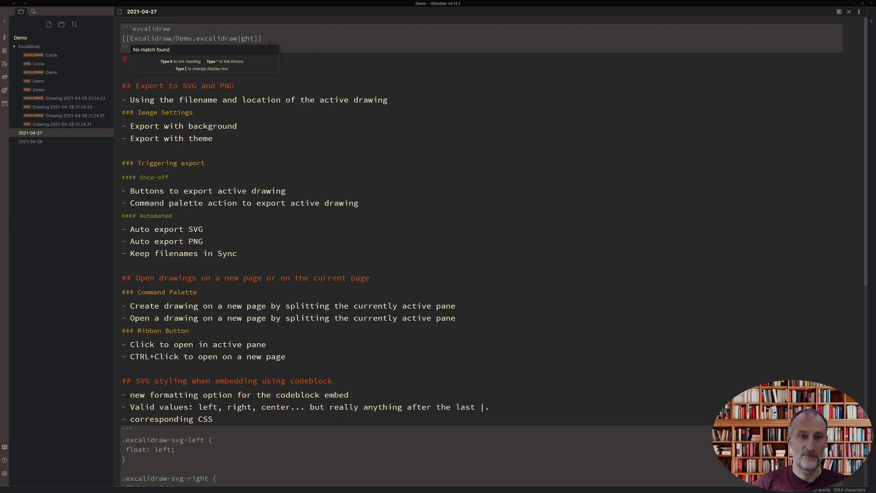
text(left)
key(ctrl+e)
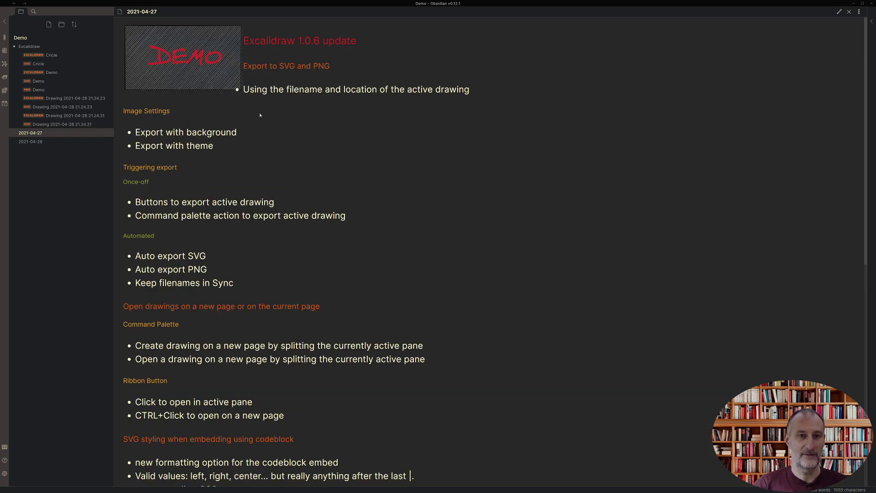
key(ctrl+e)
scroll(258, 137, down, 4)
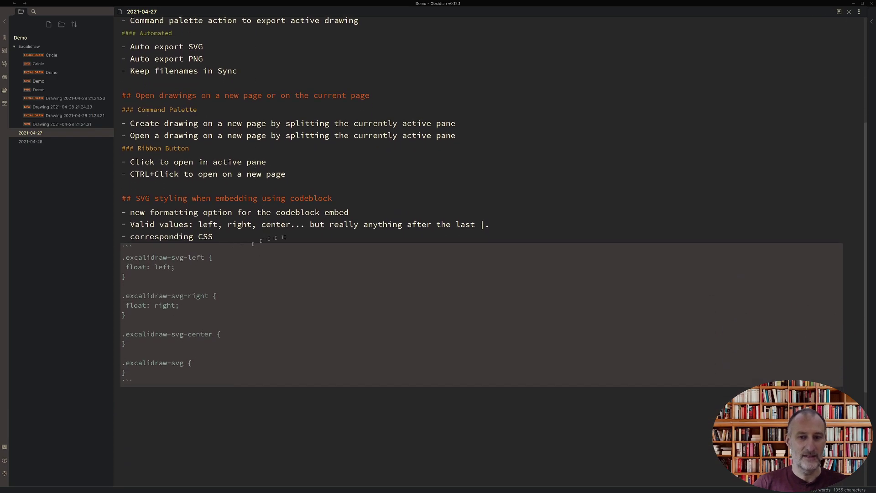
scroll(448, 224, up, 5)
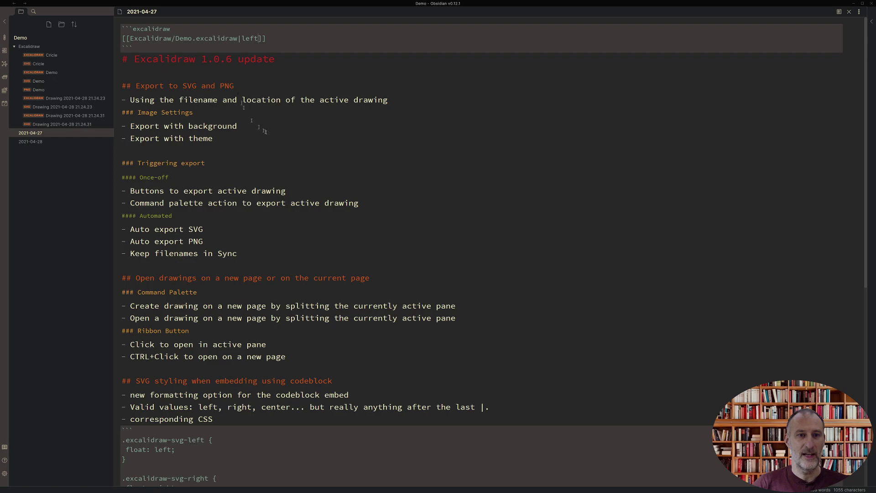
click(239, 39)
scroll(254, 180, down, 3)
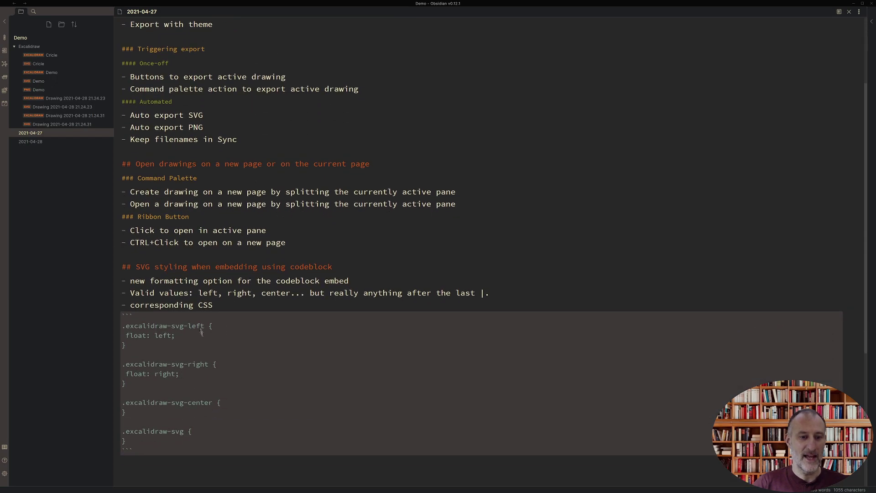
drag(188, 327, 126, 327)
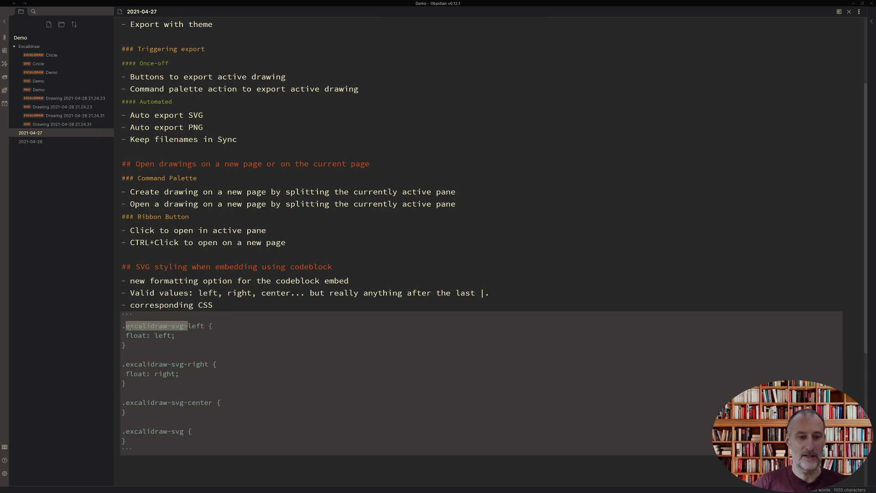
click(185, 327)
drag(188, 326, 204, 325)
drag(188, 365, 204, 365)
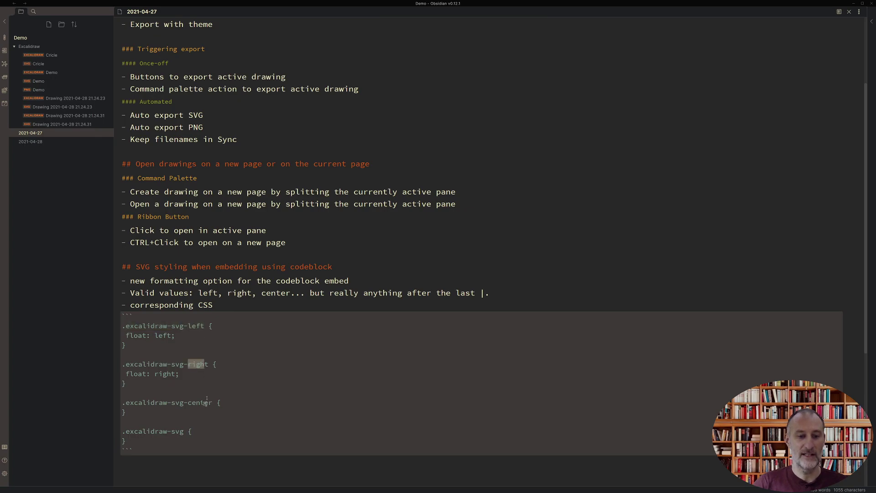
drag(188, 403, 205, 403)
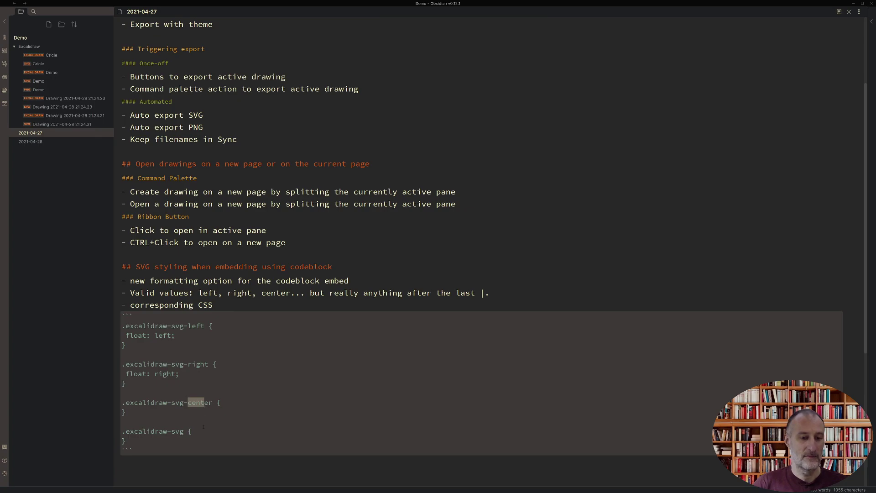
scroll(314, 238, up, 5)
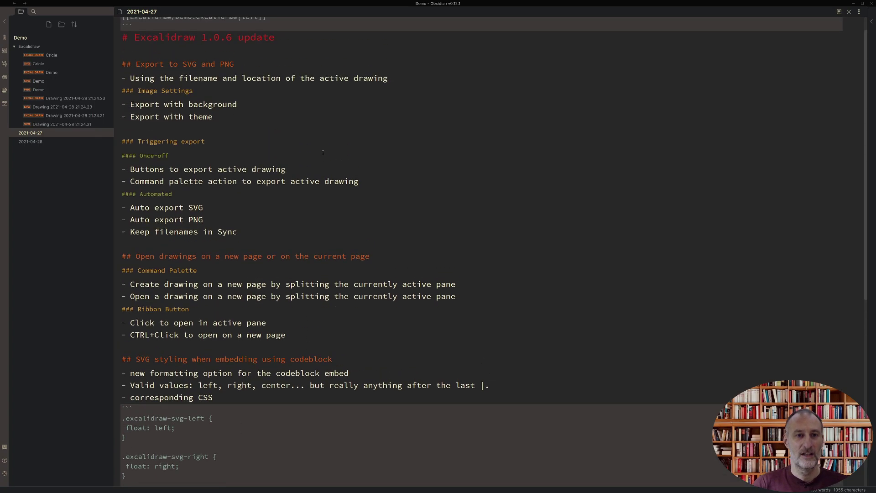
drag(243, 38, 257, 40)
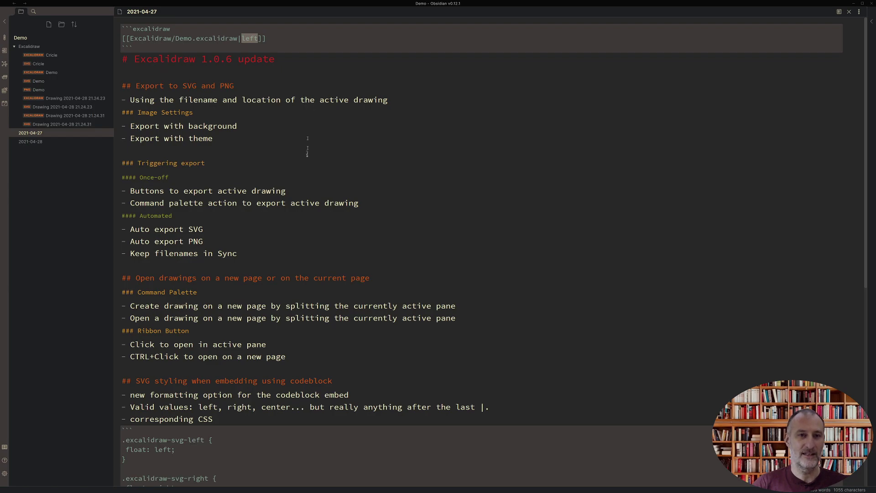
scroll(307, 151, down, 3)
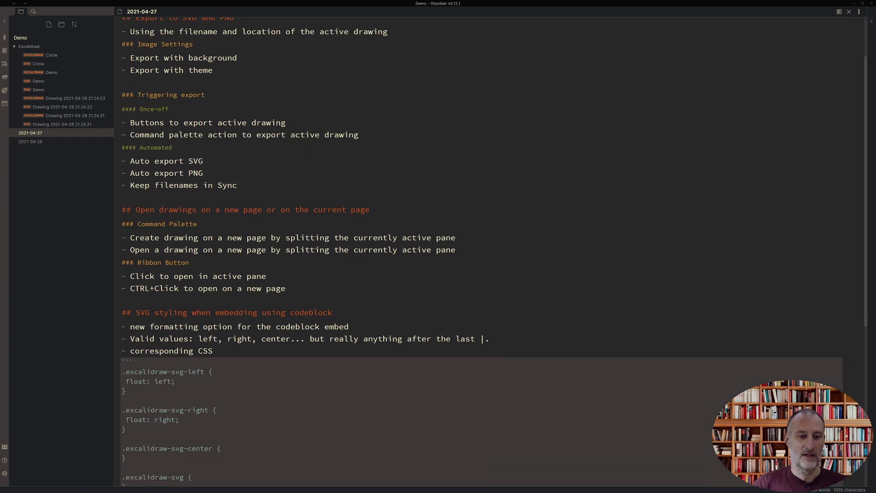
scroll(306, 151, up, 3)
scroll(306, 151, down, 4)
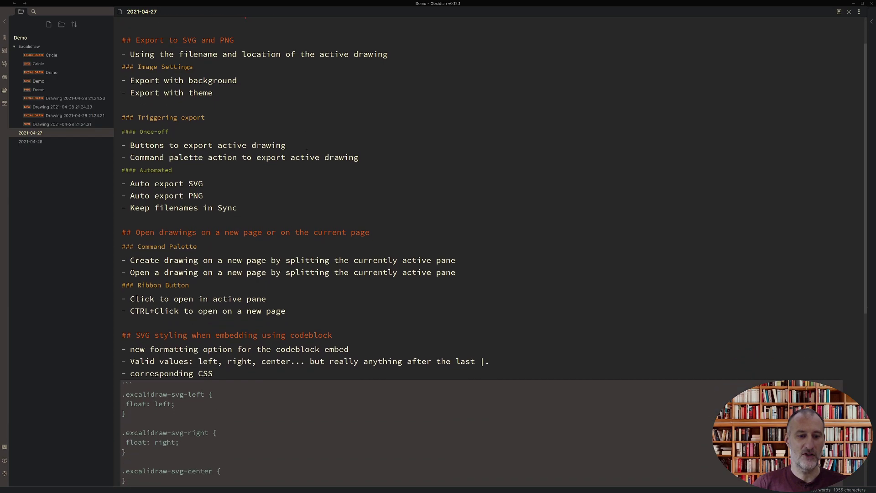